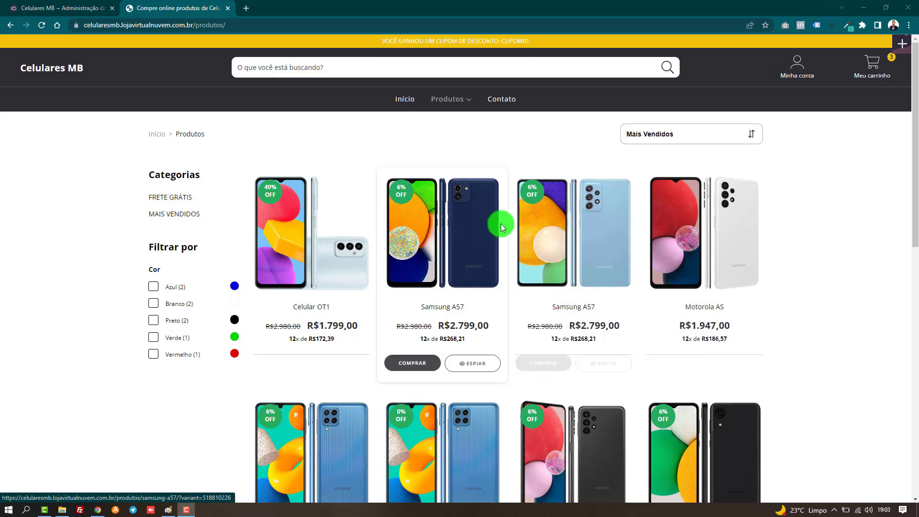
# Step: Switch to the store's admin page and start creating a new discount coupon in the marketing section
pyautogui.click(417, 45)
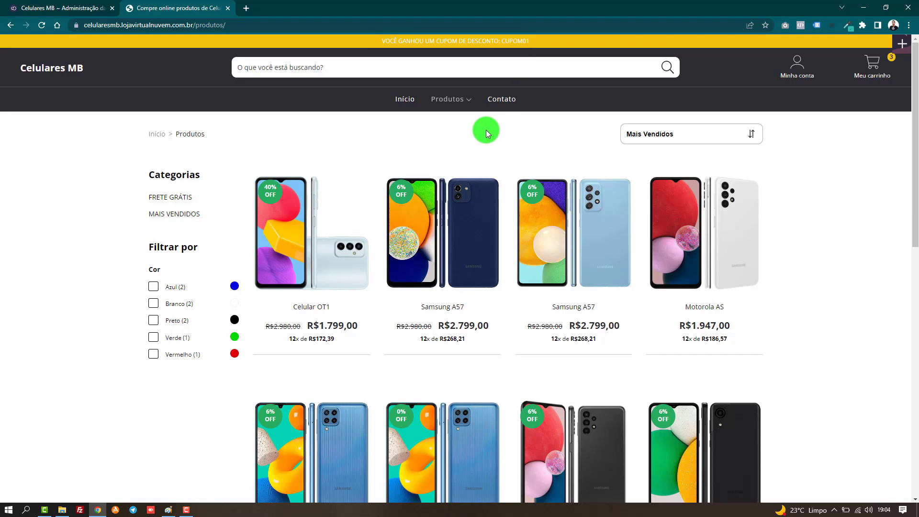
pyautogui.click(66, 9)
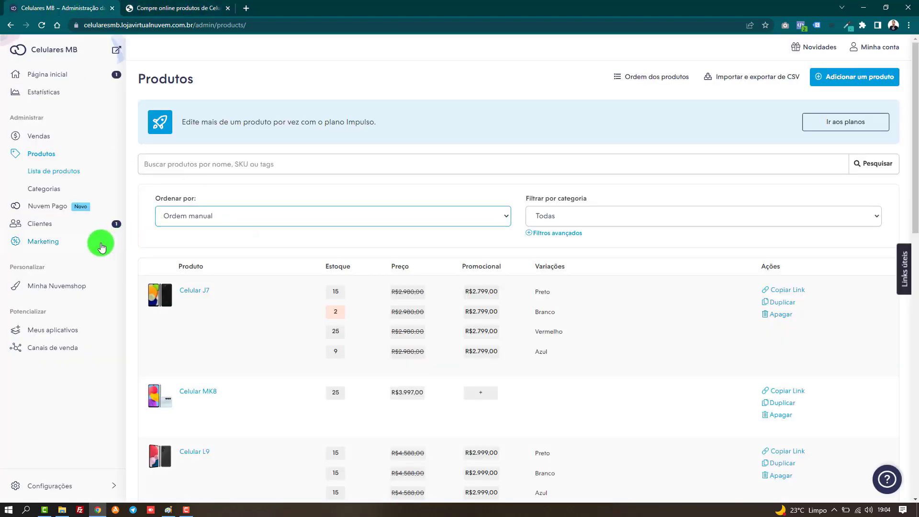
pyautogui.click(70, 246)
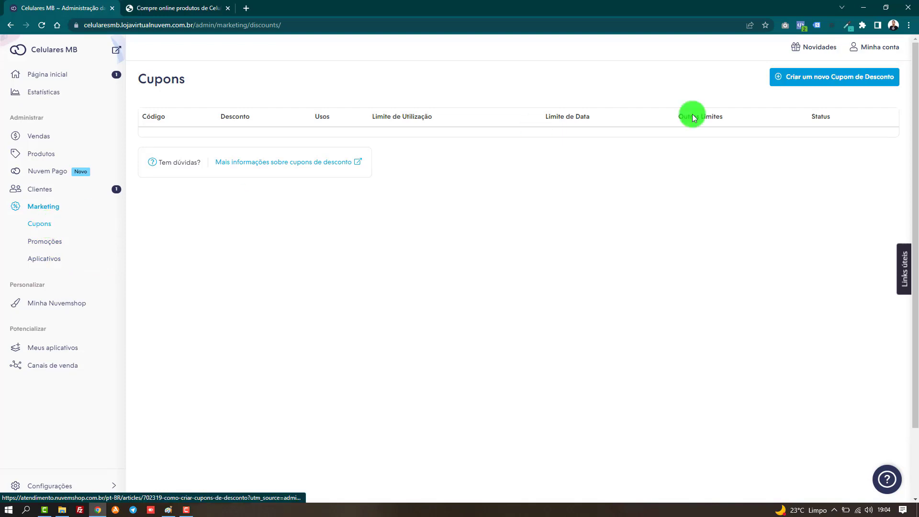
pyautogui.click(790, 78)
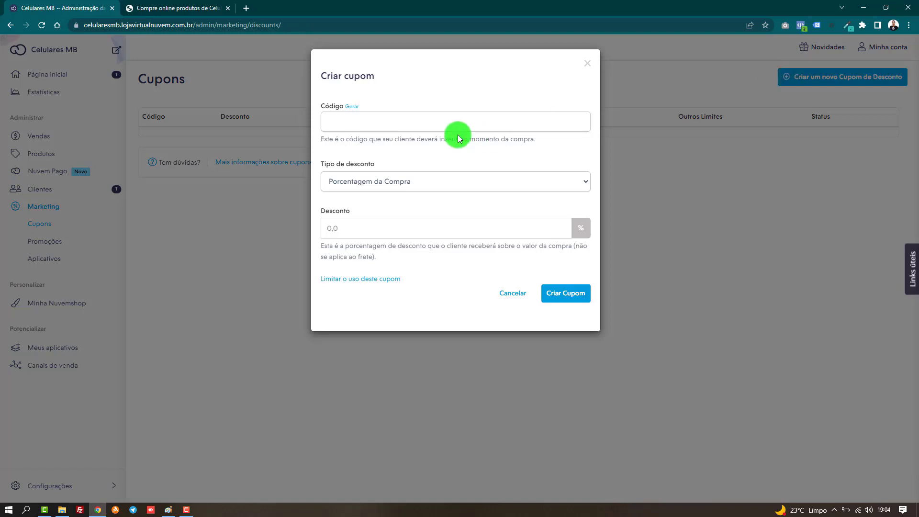
# Step: Set the new coupon's code to CUPOM10%
pyautogui.click(408, 122)
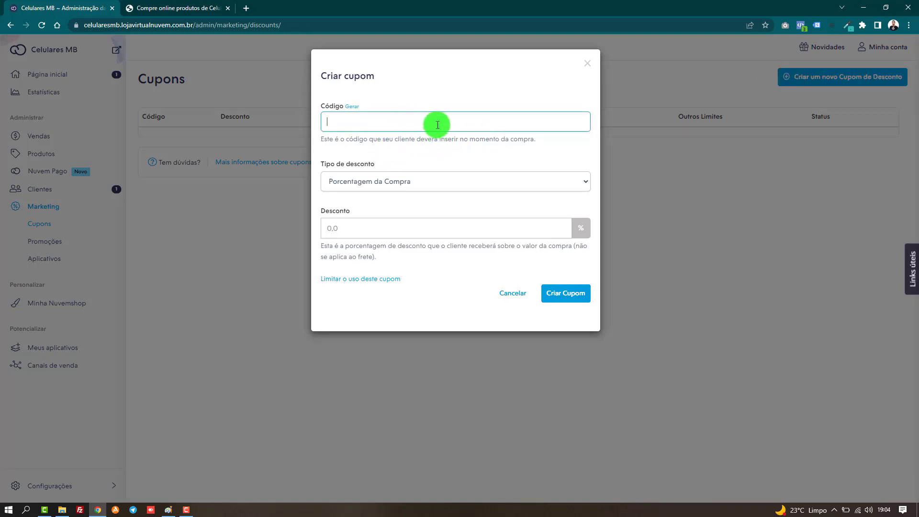
pyautogui.write('CUPOM')
pyautogui.write('01')
pyautogui.write('DESCONTO')
pyautogui.press('BackSpace')
pyautogui.press('BackSpace')
pyautogui.press('BackSpace')
pyautogui.press('BackSpace')
pyautogui.press('BackSpace')
pyautogui.press('BackSpace')
pyautogui.press('BackSpace')
pyautogui.press('BackSpace')
pyautogui.press('Delete')
pyautogui.press('Delete')
pyautogui.write('10%')
pyautogui.hotkey('ctrl', 'a')
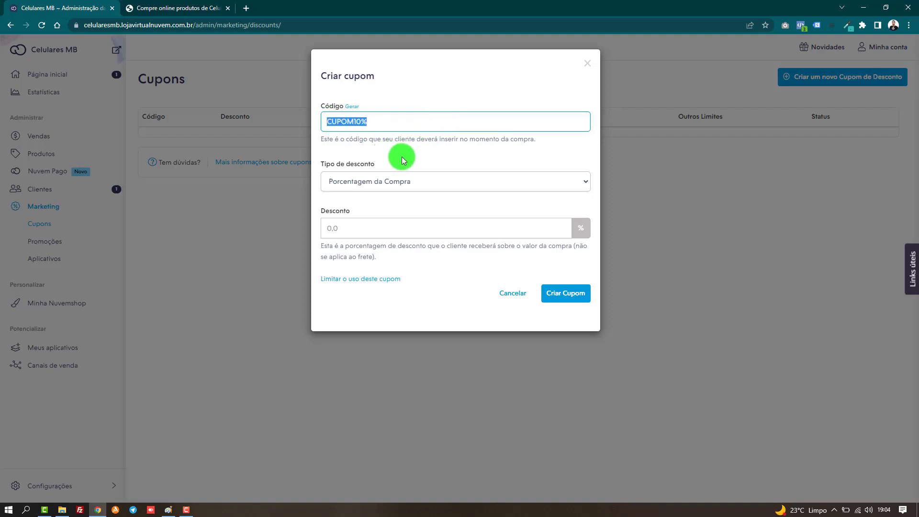
# Step: Set the coupon's discount type to Valor Fixo with a discount of R$ 10.00
pyautogui.click(397, 184)
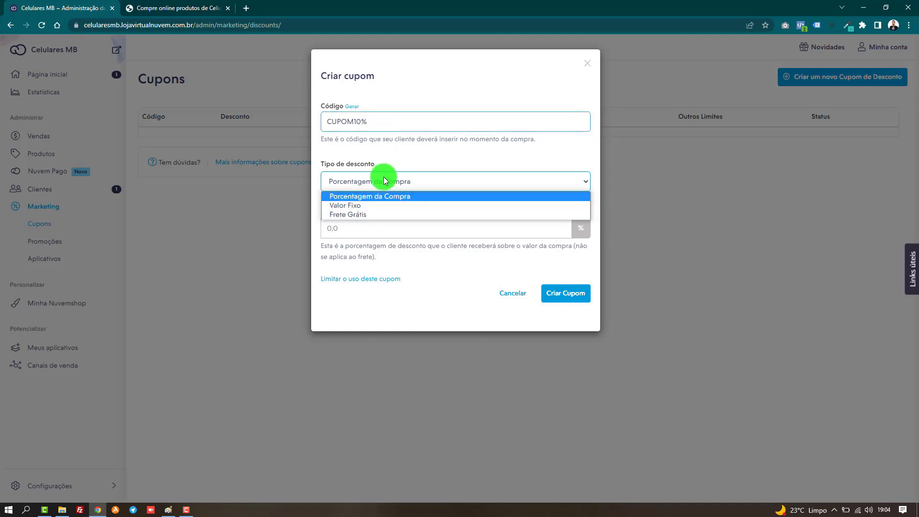
pyautogui.click(372, 206)
pyautogui.click(366, 225)
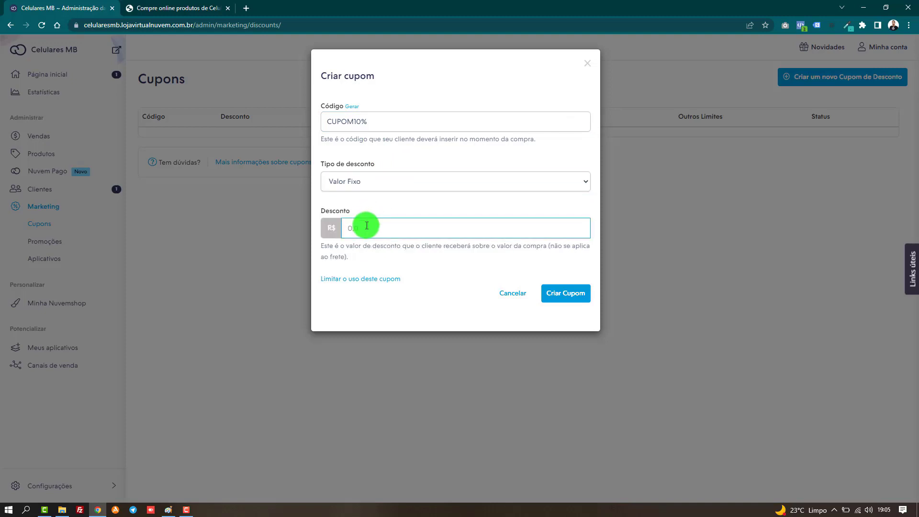
pyautogui.write('10')
pyautogui.write('.00')
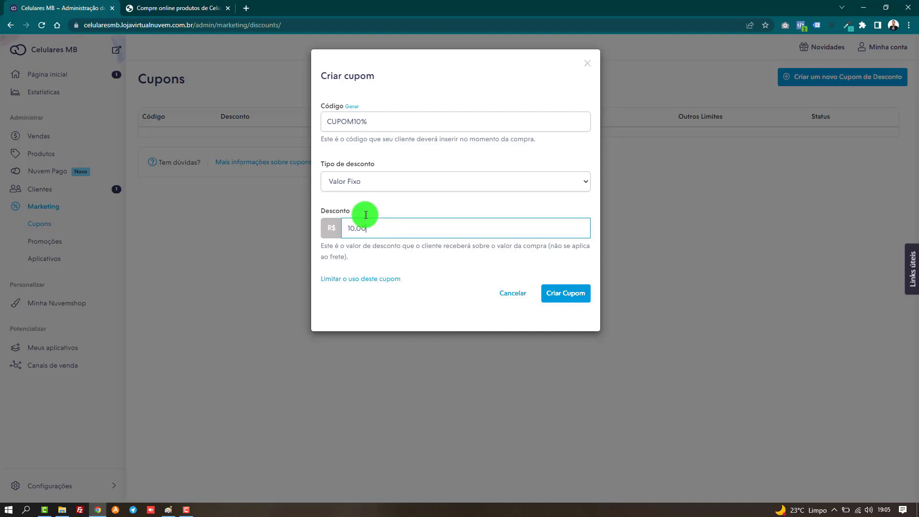
# Step: Set the coupon's discount type to Porcentagem da Compra with a discount of 10%
pyautogui.click(369, 180)
pyautogui.click(374, 196)
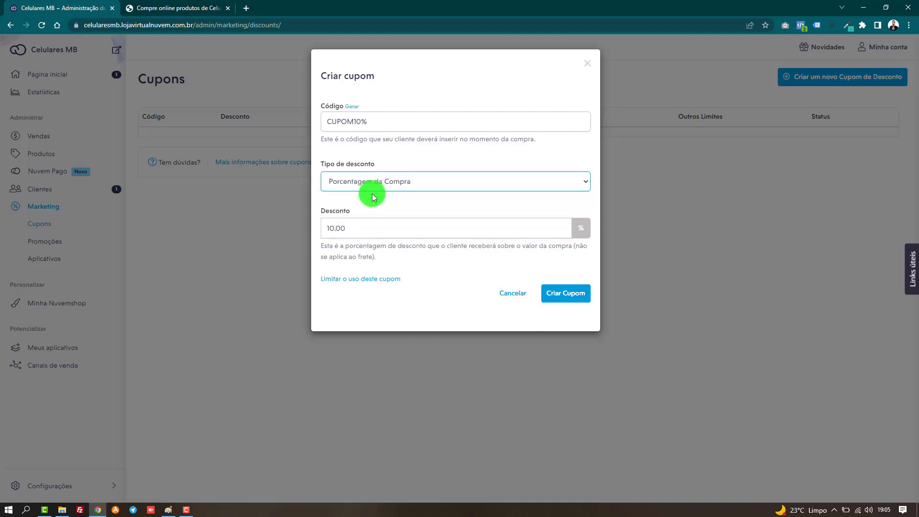
pyautogui.click(364, 229)
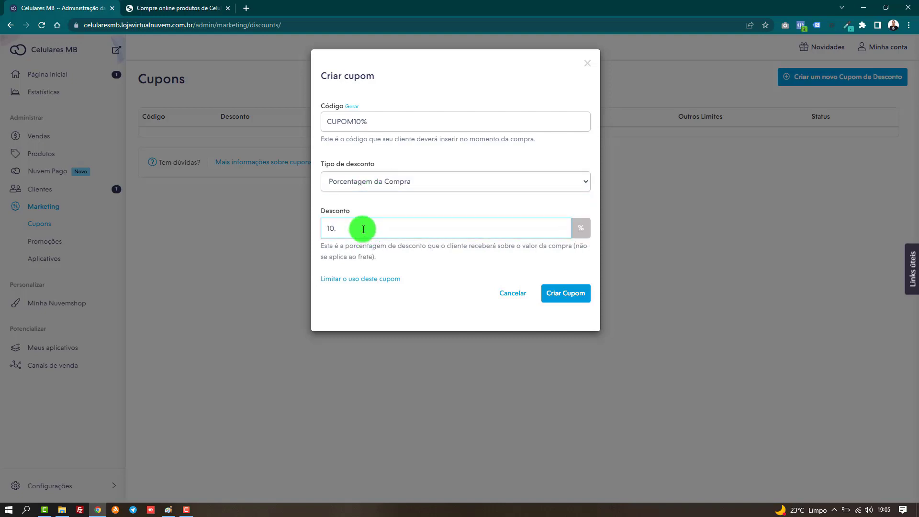
# Step: Try the Frete Grátis discount type, then restore Porcentagem da Compra
pyautogui.click(379, 180)
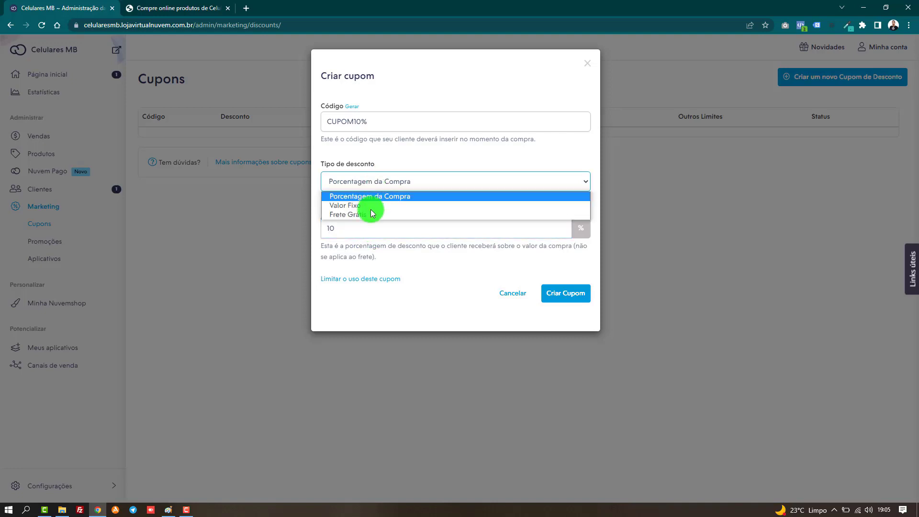
pyautogui.click(369, 215)
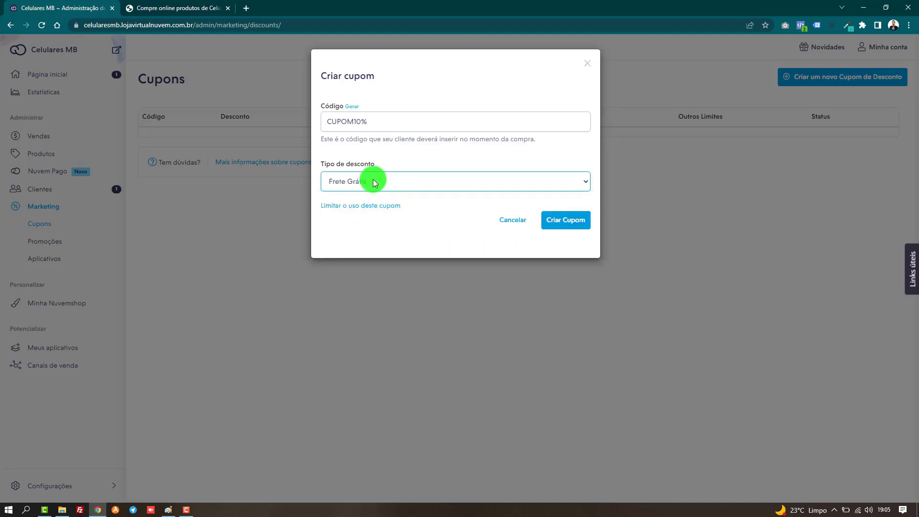
pyautogui.click(372, 180)
pyautogui.click(372, 196)
# Step: Check the discount and code fields and create the coupon CUPOM10%
pyautogui.click(359, 225)
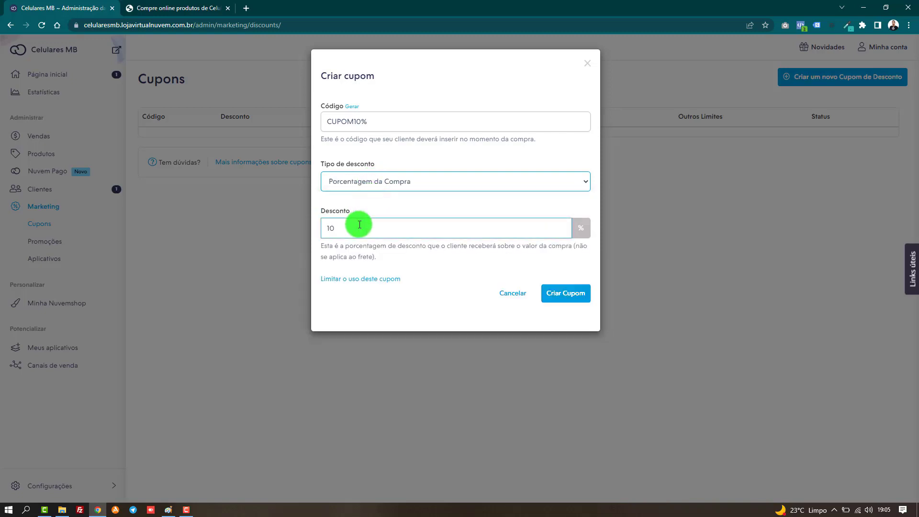
pyautogui.click(334, 122)
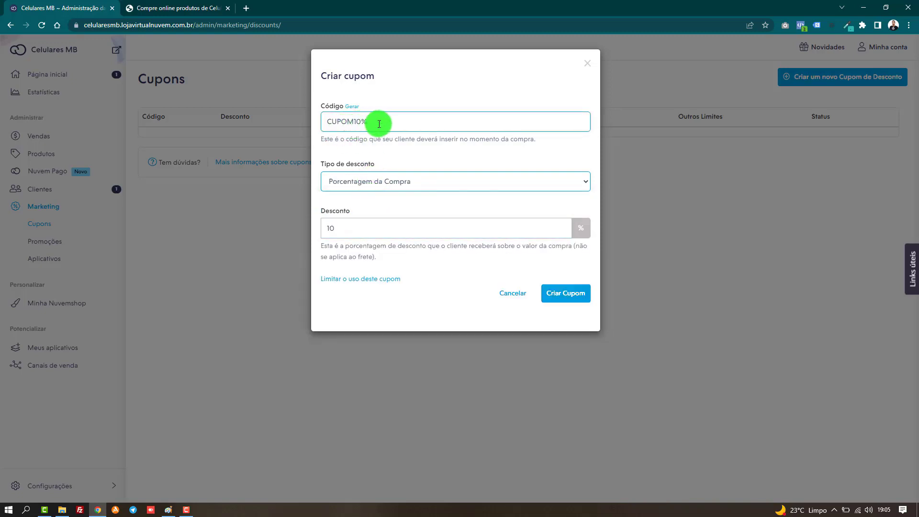
pyautogui.moveTo(372, 122); pyautogui.dragTo(353, 121)
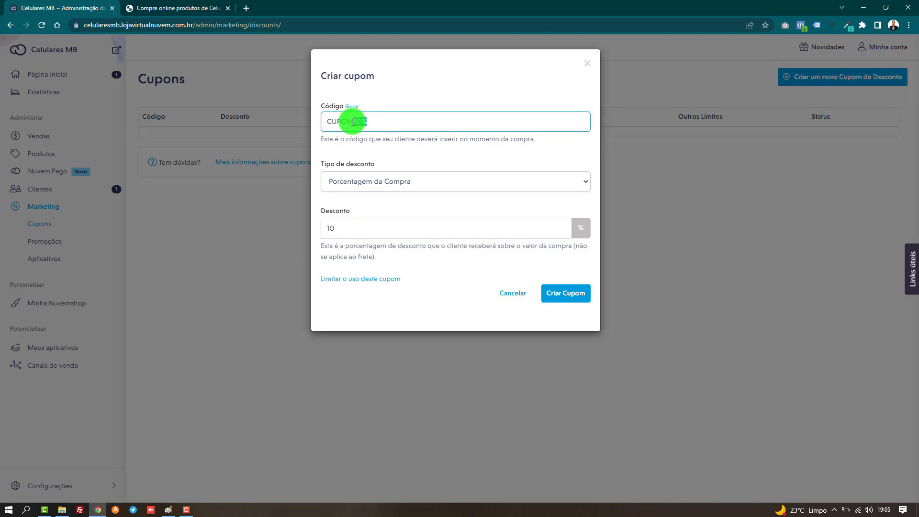
pyautogui.click(552, 294)
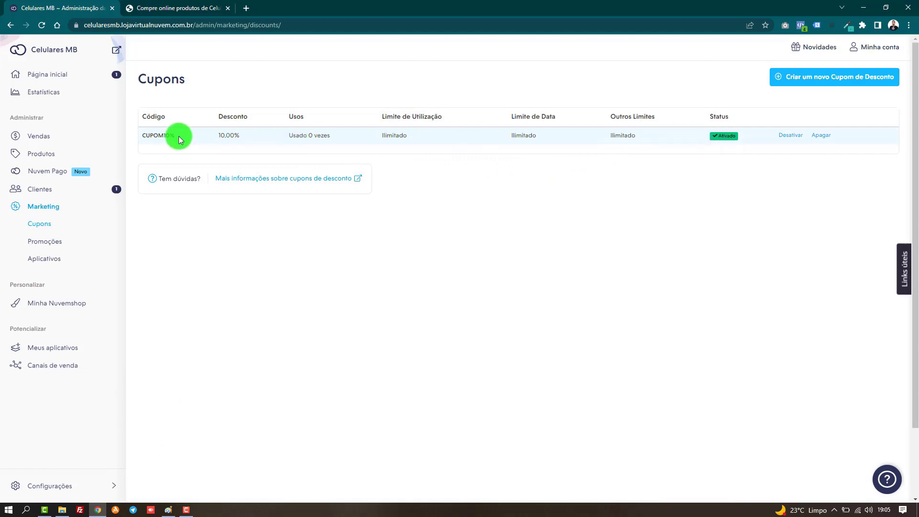
# Step: Copy the code CUPOM10% from the coupon list
pyautogui.doubleClick(163, 135)
pyautogui.rightClick(162, 136)
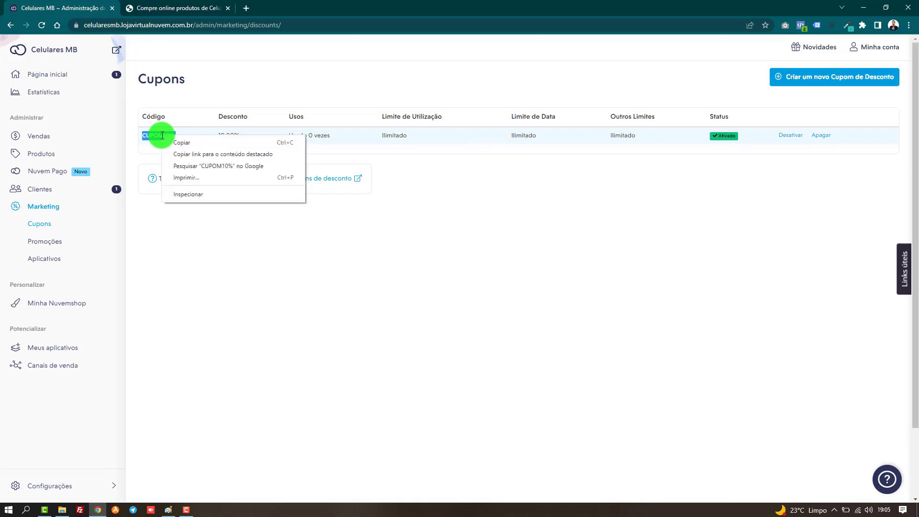
pyautogui.click(175, 141)
# Step: In the storefront, add one blue Samsung A57 to the cart and proceed to checkout
pyautogui.click(186, 9)
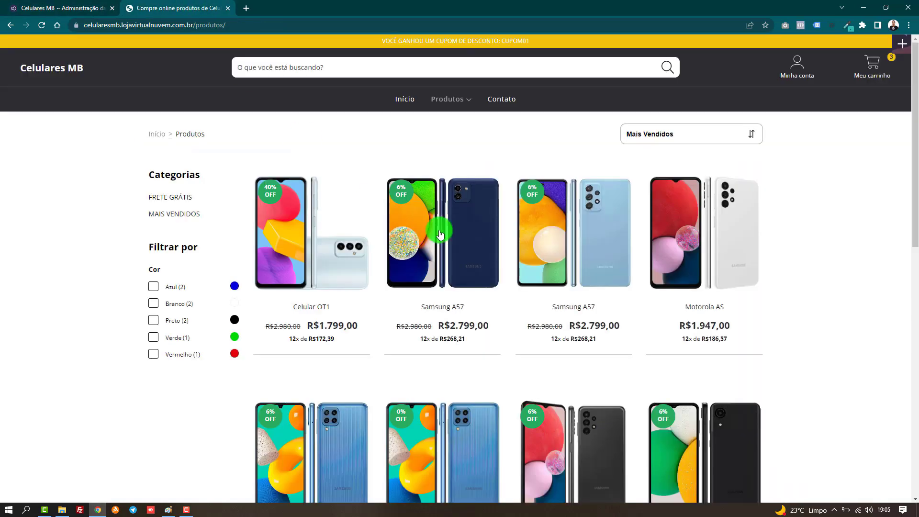
pyautogui.click(458, 228)
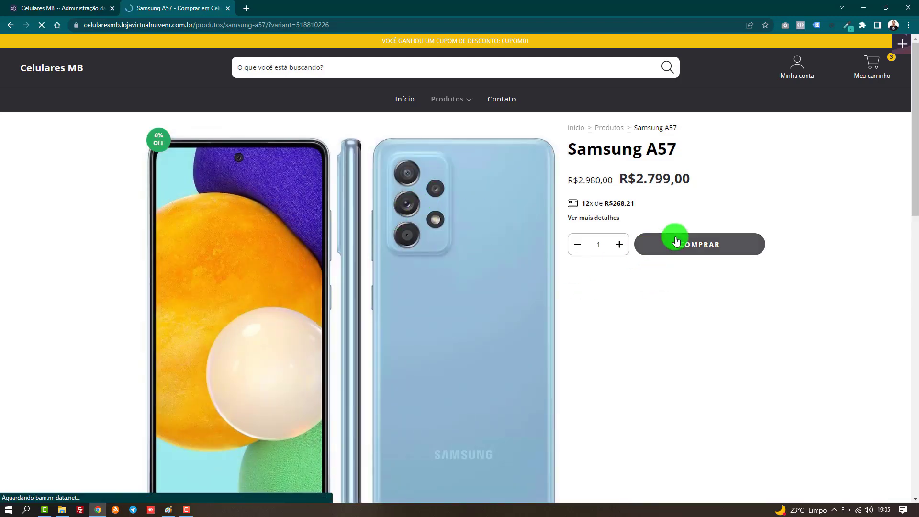
pyautogui.click(676, 241)
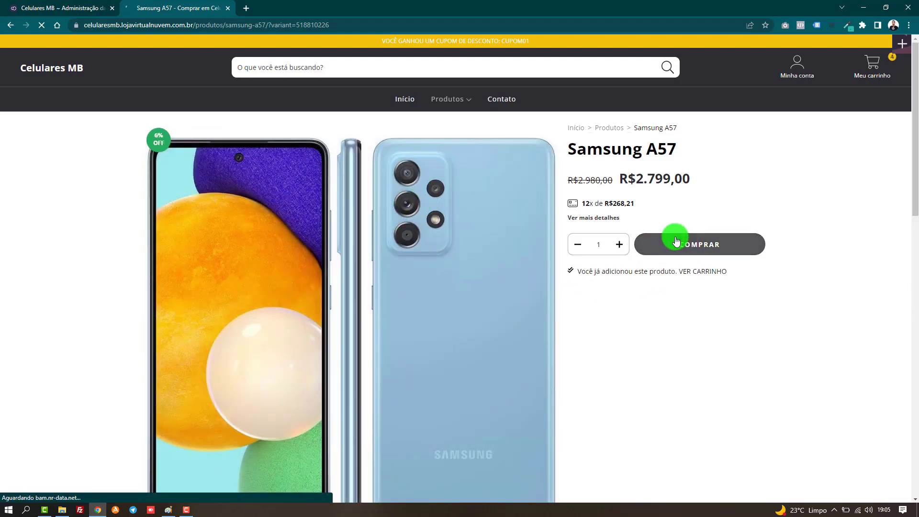
pyautogui.click(768, 170)
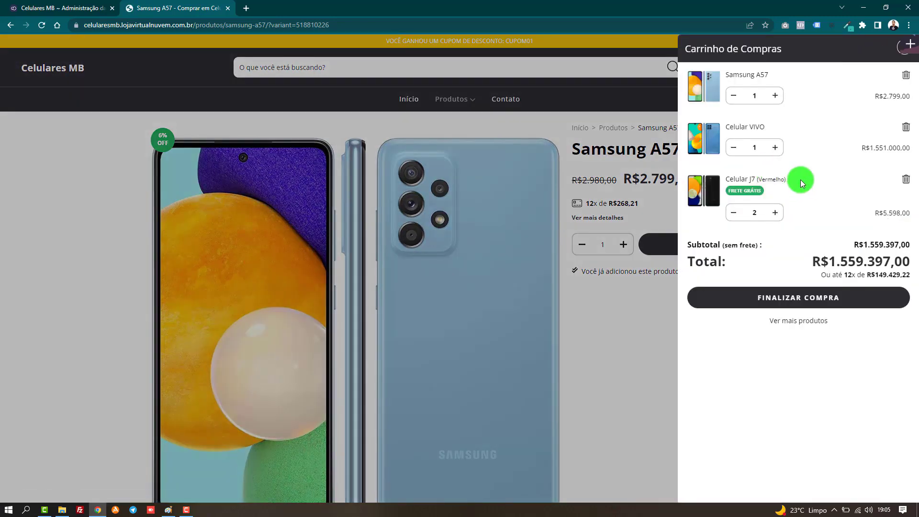
pyautogui.click(799, 301)
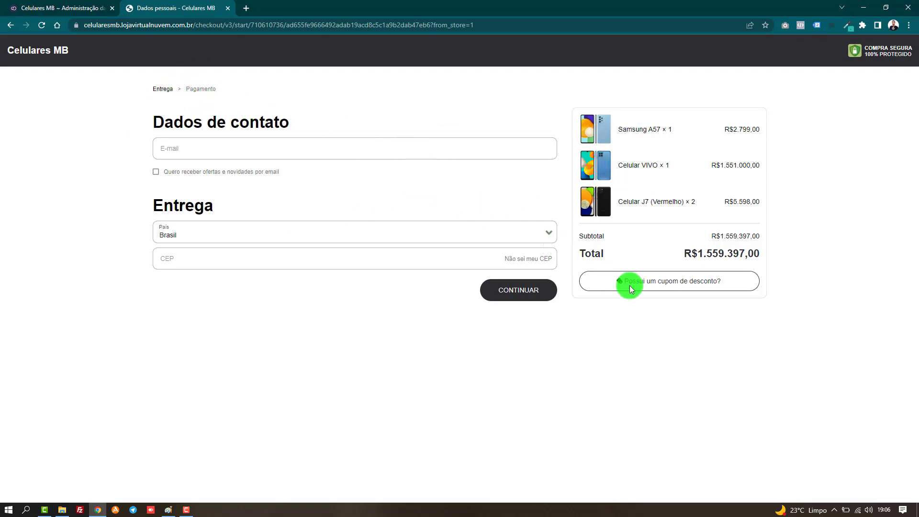
# Step: Apply the copied coupon code CUPOM10% to the order at checkout
pyautogui.click(658, 286)
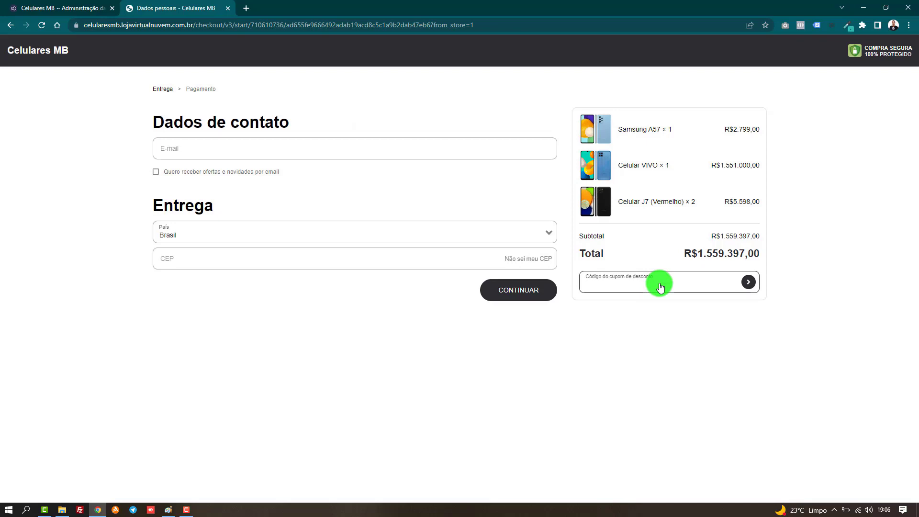
pyautogui.hotkey('ctrl', 'v')
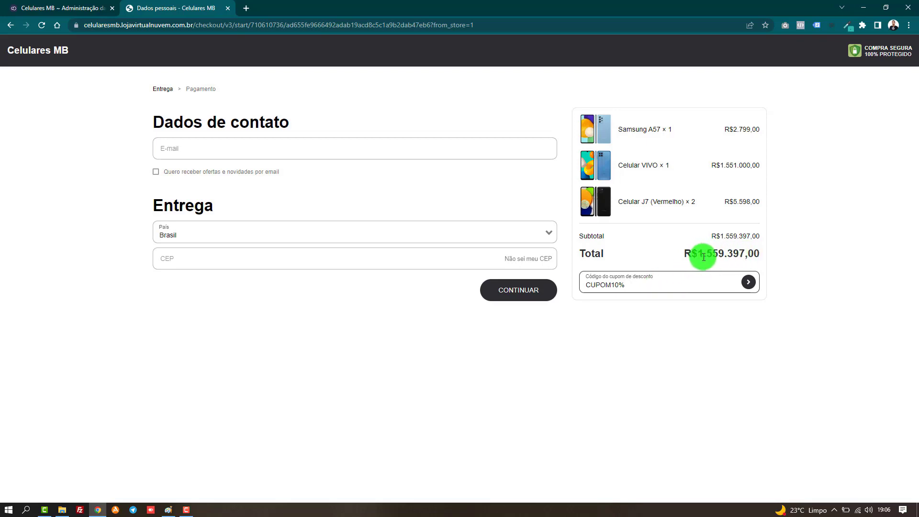
pyautogui.click(749, 284)
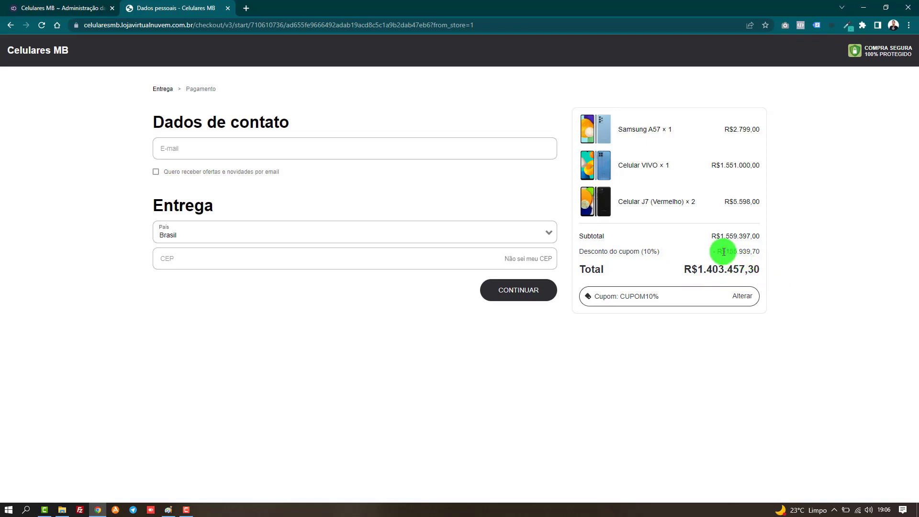
# Step: Examine the order summary's subtotal, coupon discount, editable coupon code and individual item prices
pyautogui.moveTo(722, 252); pyautogui.dragTo(760, 237)
pyautogui.click(722, 236)
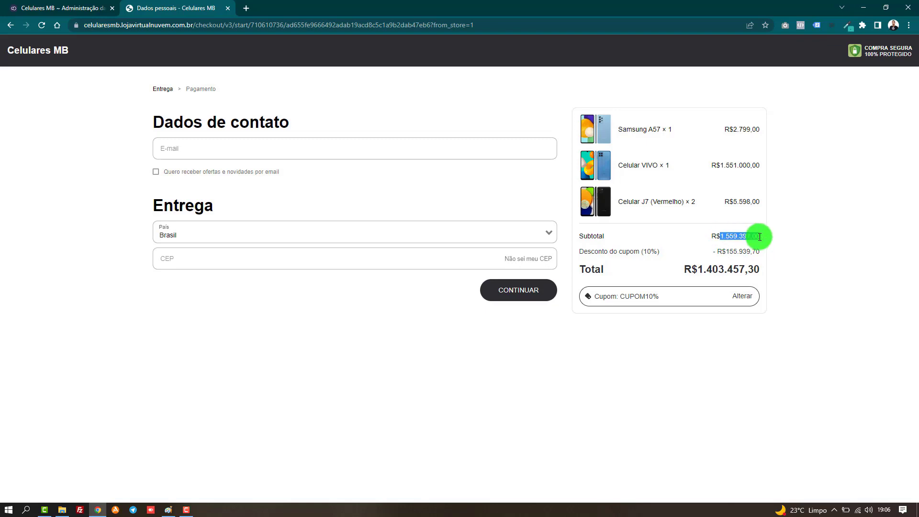
pyautogui.click(725, 235)
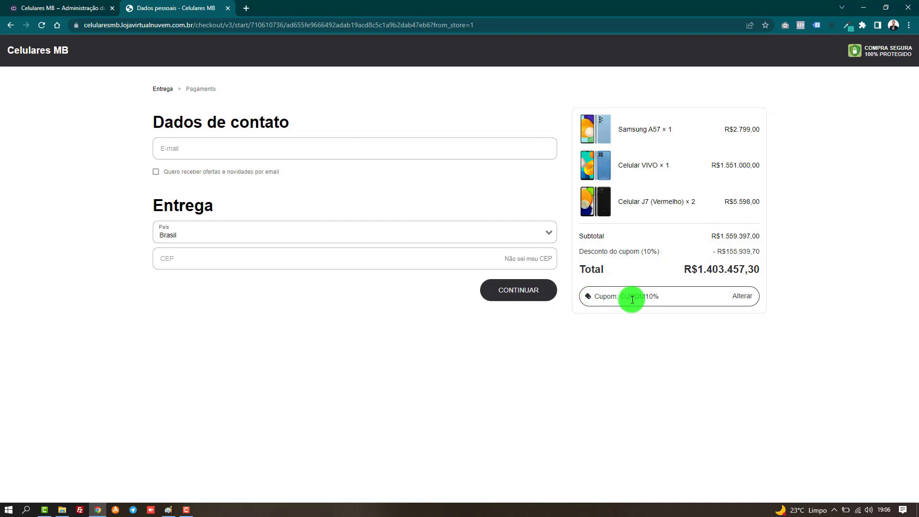
pyautogui.click(738, 296)
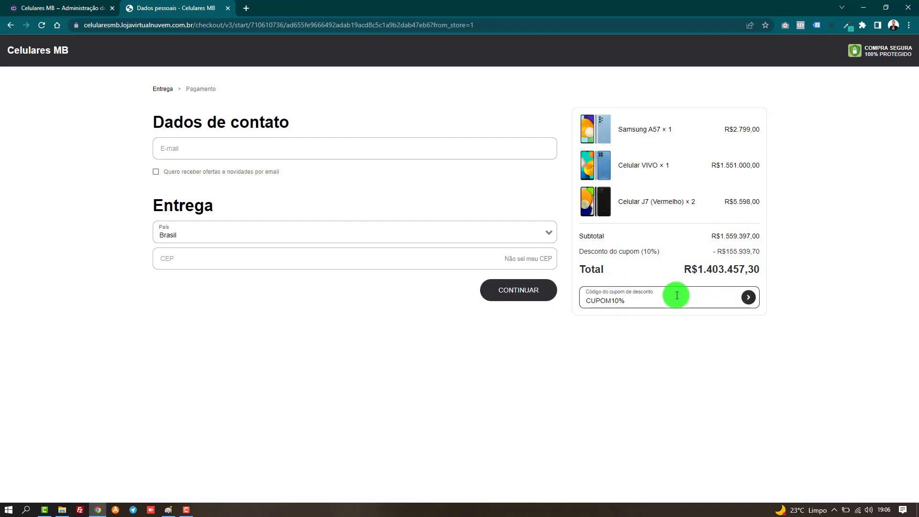
pyautogui.moveTo(677, 298); pyautogui.dragTo(579, 306)
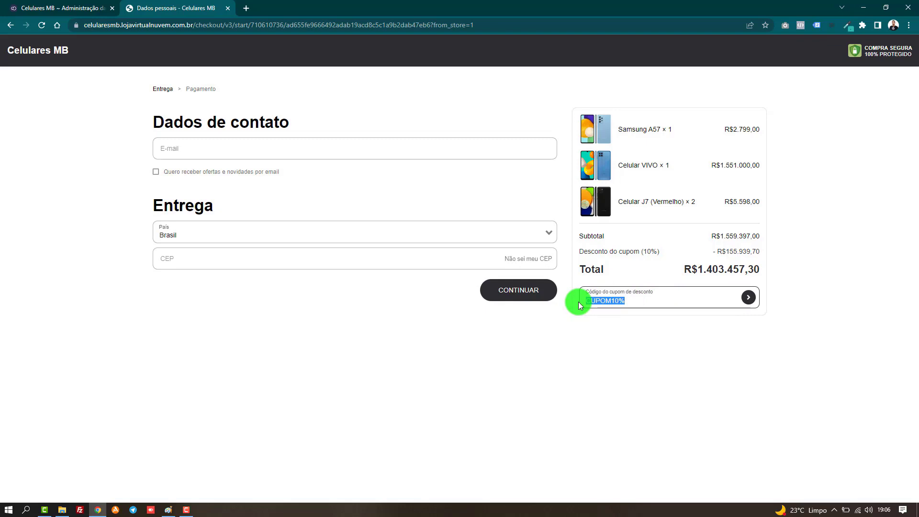
pyautogui.click(766, 259)
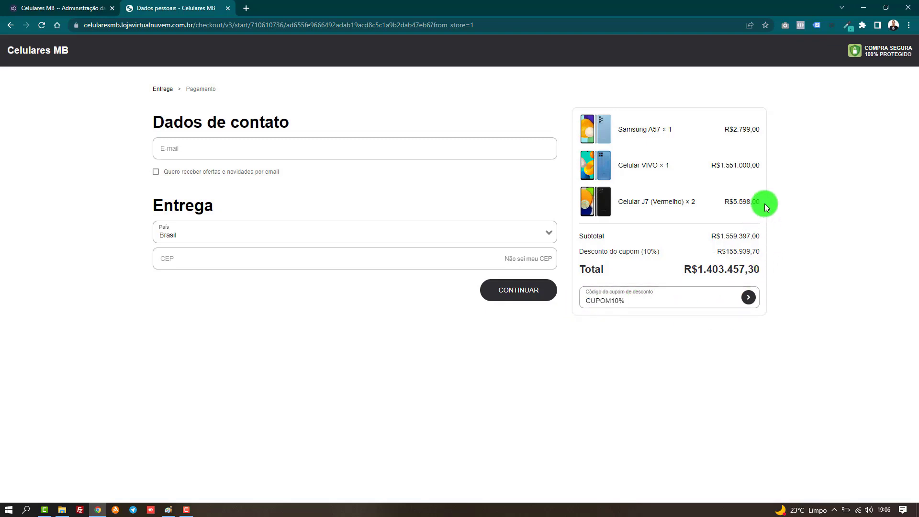
pyautogui.moveTo(765, 203); pyautogui.dragTo(606, 149)
pyautogui.click(818, 223)
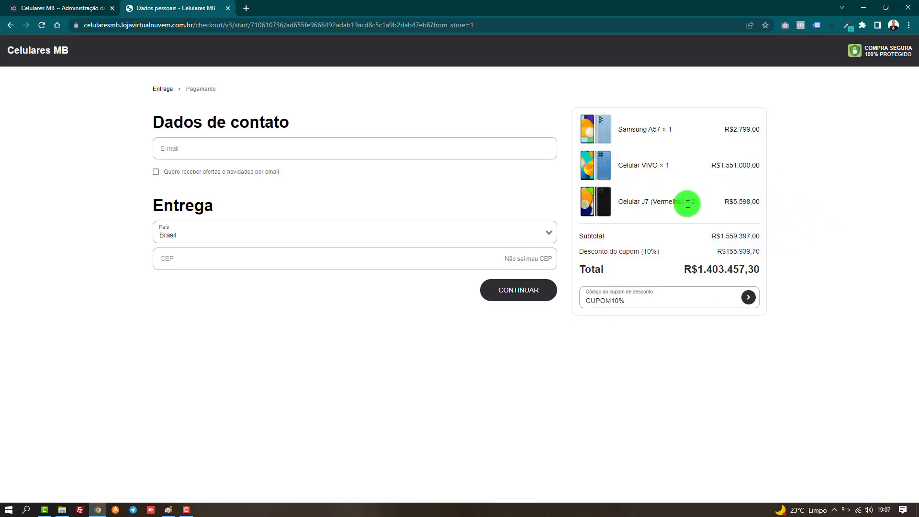
pyautogui.moveTo(723, 204); pyautogui.dragTo(750, 201)
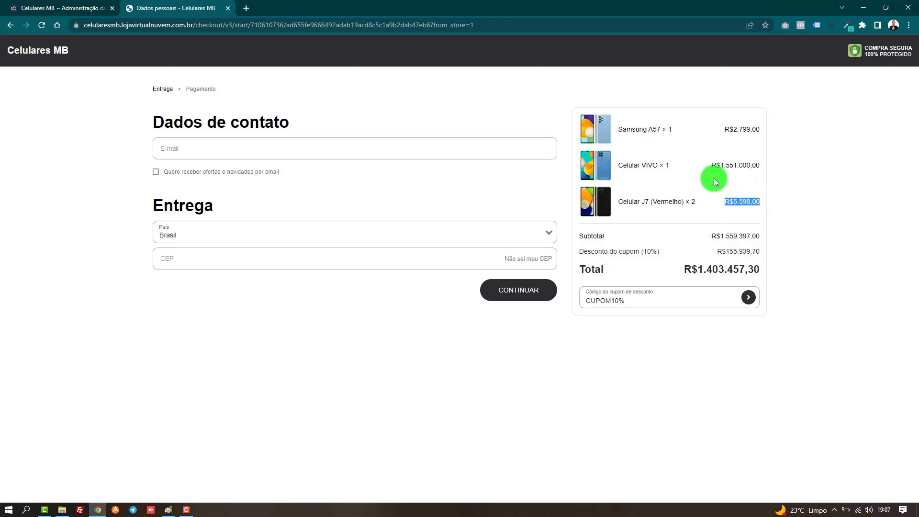
pyautogui.moveTo(714, 165); pyautogui.dragTo(794, 165)
pyautogui.moveTo(794, 166); pyautogui.dragTo(705, 164)
pyautogui.click(728, 130)
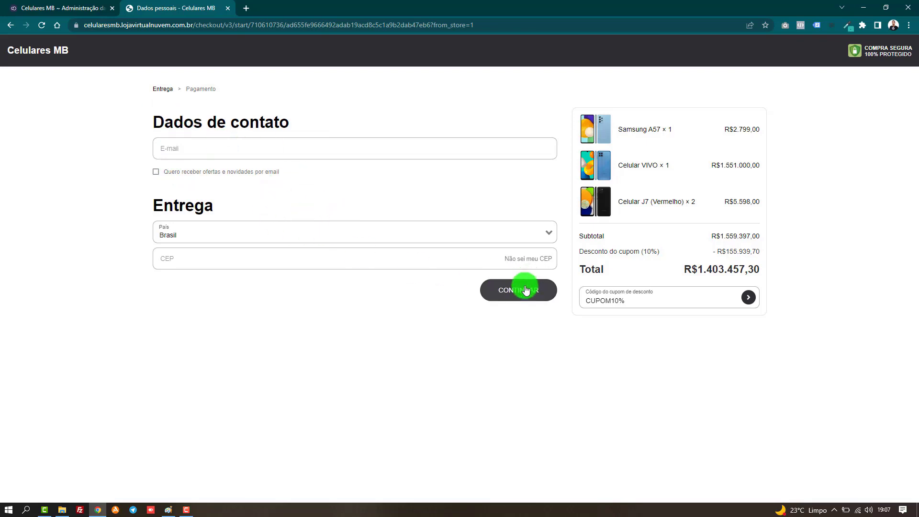
# Step: Leave the checkout and return to the storefront's home page
pyautogui.click(35, 52)
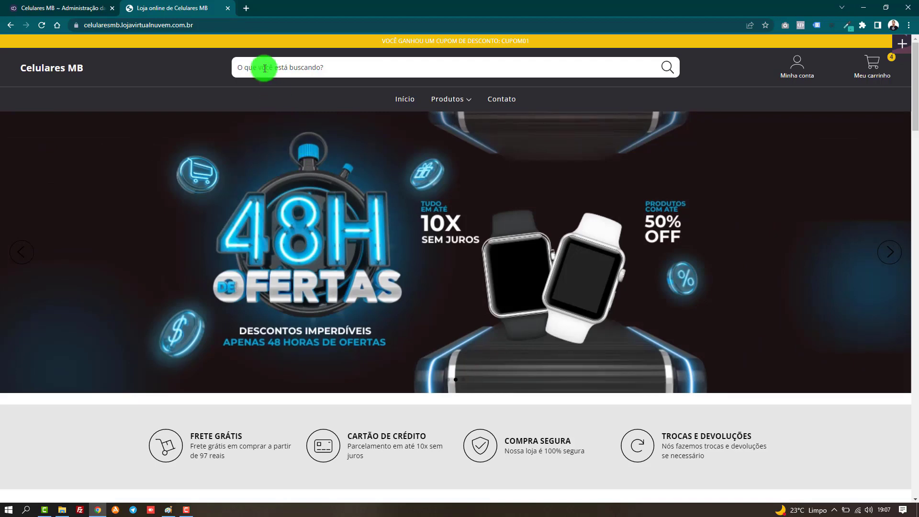
# Step: Switch to the store admin's promotions page and start a new promotion named COMPRE3 LEVE4
pyautogui.click(90, 8)
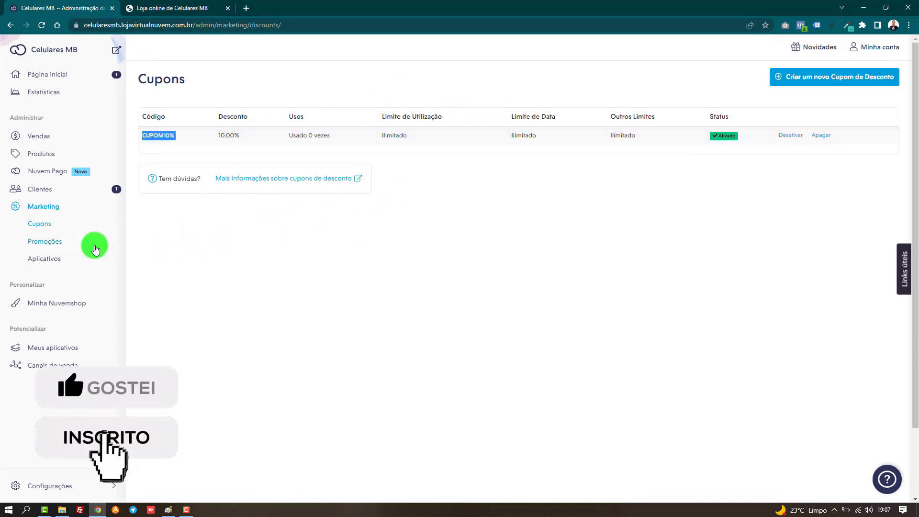
pyautogui.click(81, 247)
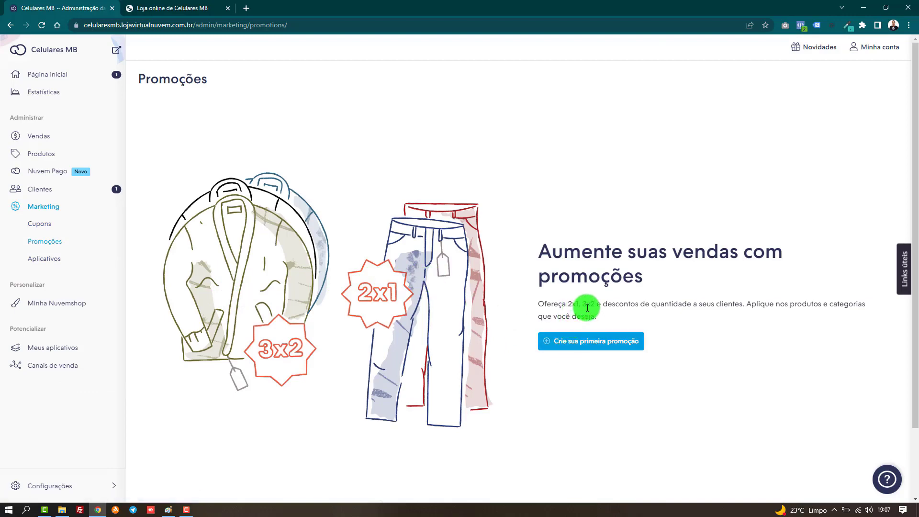
pyautogui.click(627, 342)
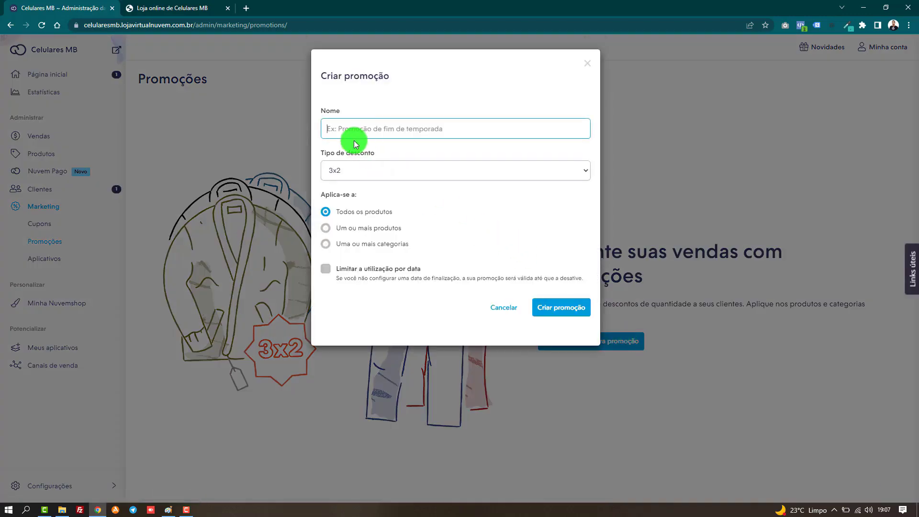
pyautogui.write('COMPRE3')
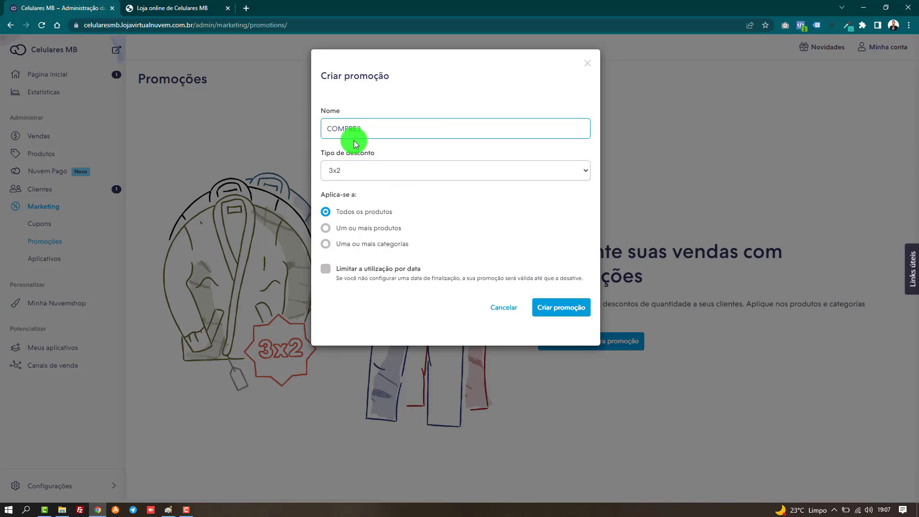
pyautogui.write(' LEVE2')
# Step: Set the promotion's discount type to Leve X, pague Y and examine the suggested app's example offers
pyautogui.click(381, 163)
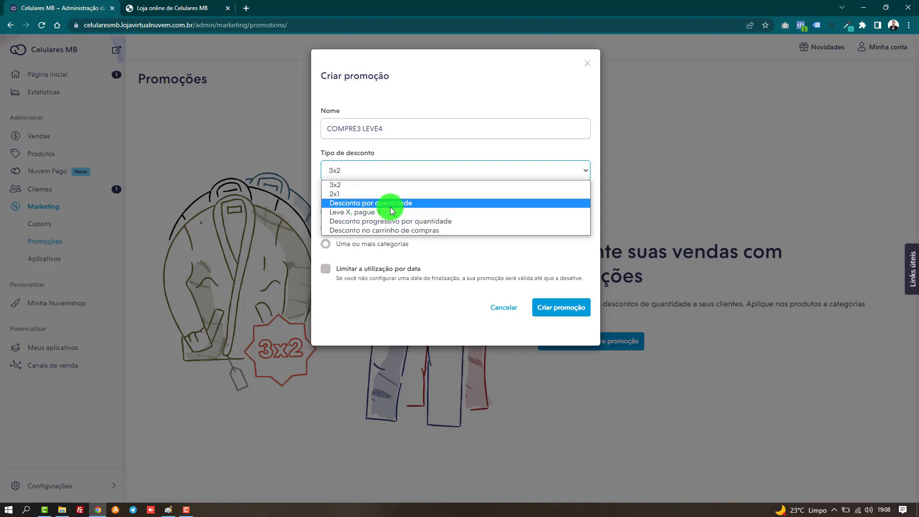
pyautogui.click(346, 212)
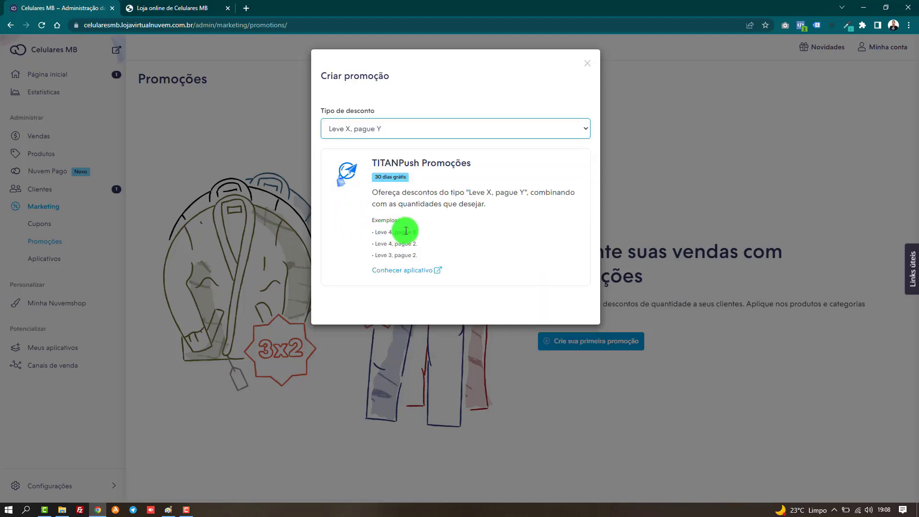
pyautogui.moveTo(401, 232); pyautogui.dragTo(428, 231)
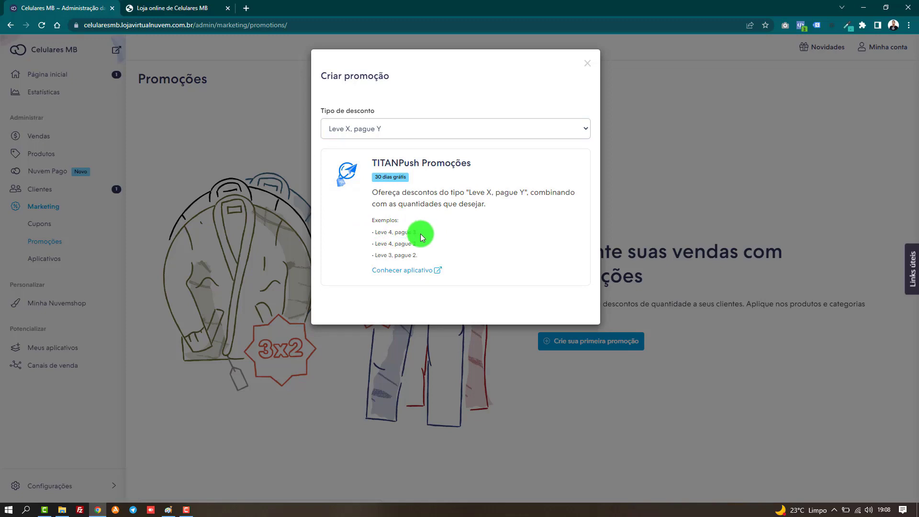
pyautogui.click(426, 232)
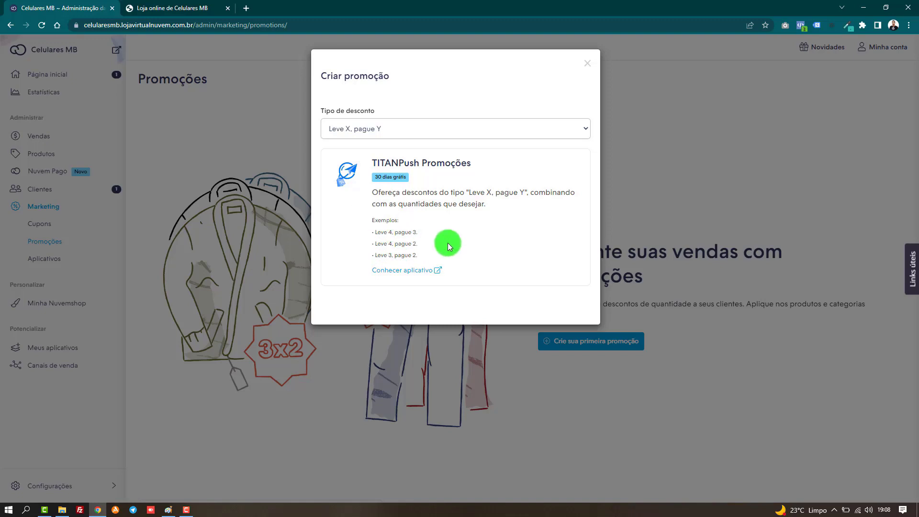
# Step: Set the discount type to 2x1 for all products and try limiting the promotion's use by date
pyautogui.click(433, 128)
pyautogui.click(388, 188)
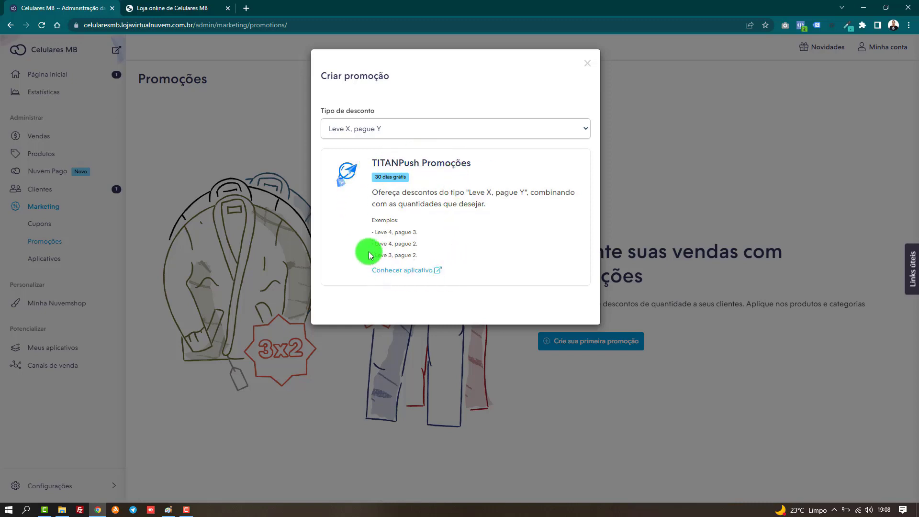
pyautogui.click(411, 129)
pyautogui.click(393, 152)
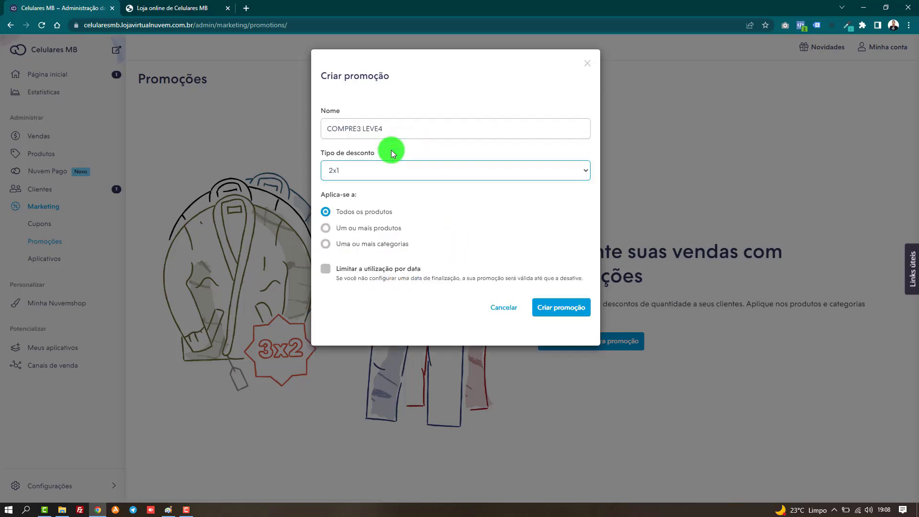
pyautogui.click(364, 129)
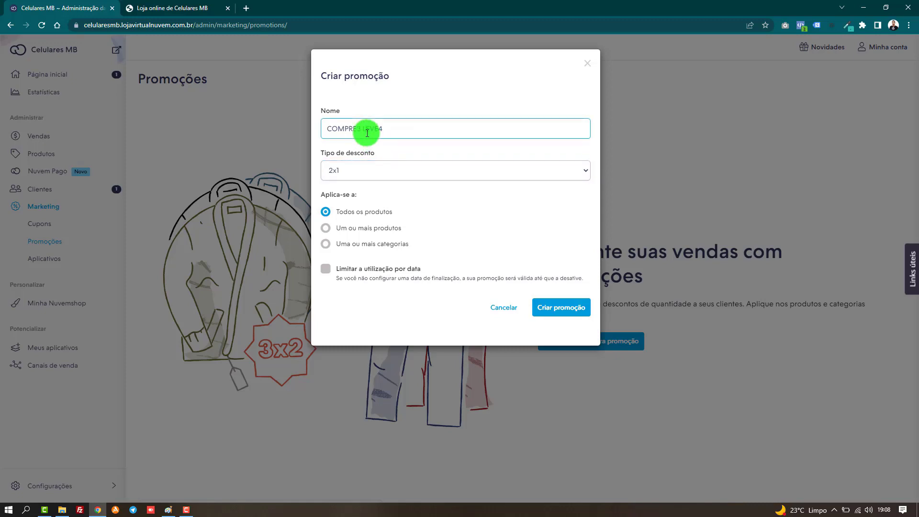
pyautogui.click(346, 213)
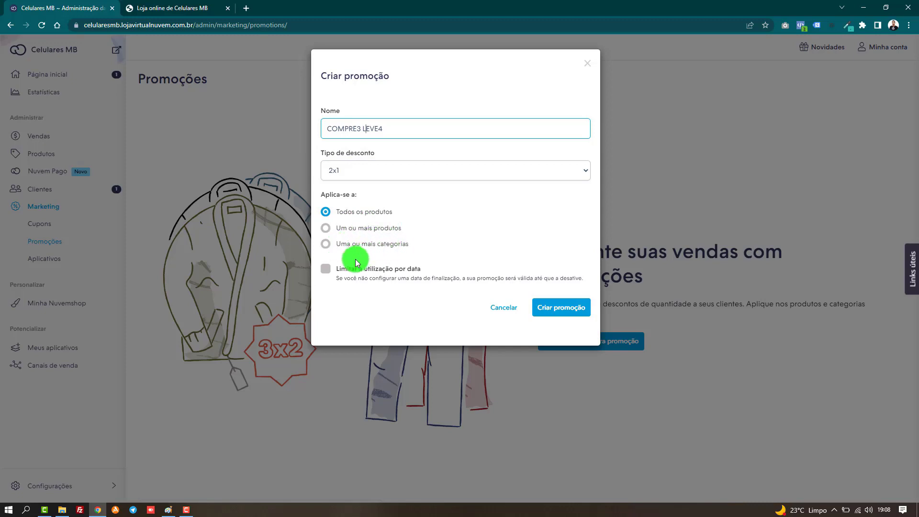
pyautogui.click(331, 272)
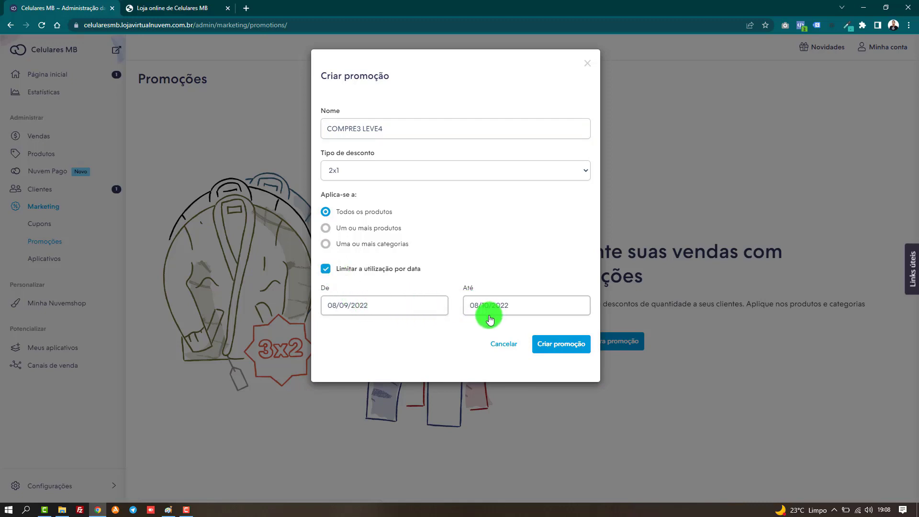
pyautogui.click(327, 269)
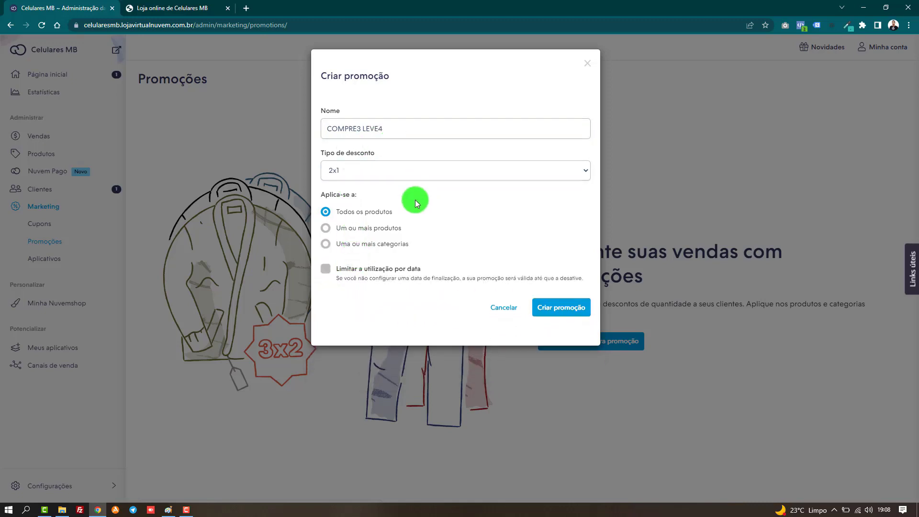
# Step: Review the promotion's name and available discount types, and close the form without creating the promotion
pyautogui.click(390, 128)
pyautogui.moveTo(390, 128); pyautogui.dragTo(322, 131)
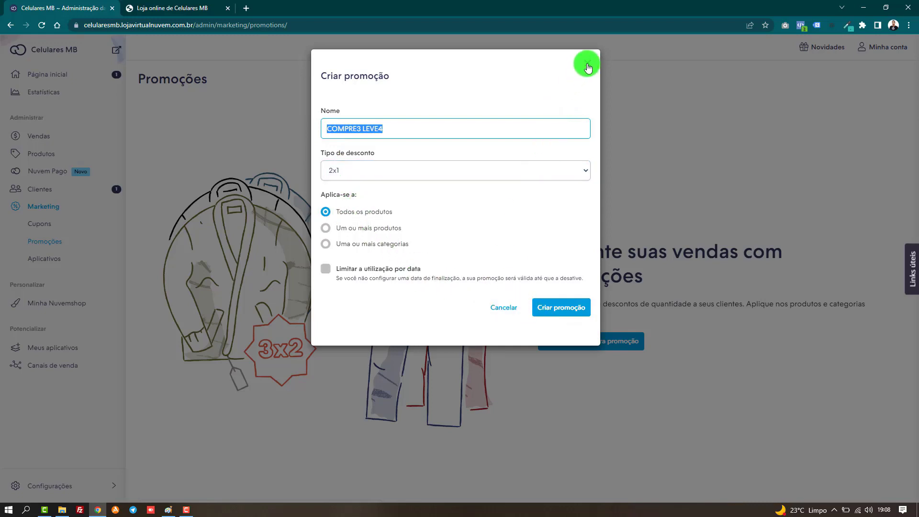
pyautogui.click(373, 177)
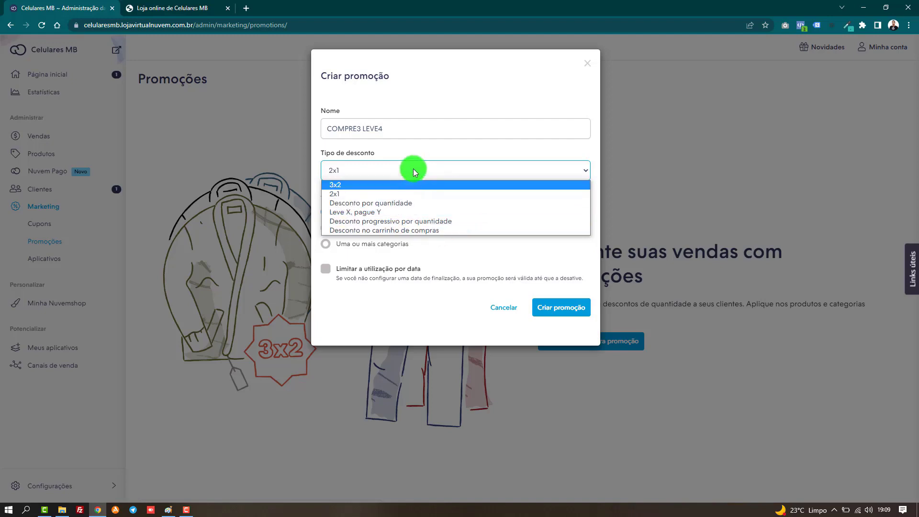
pyautogui.click(501, 156)
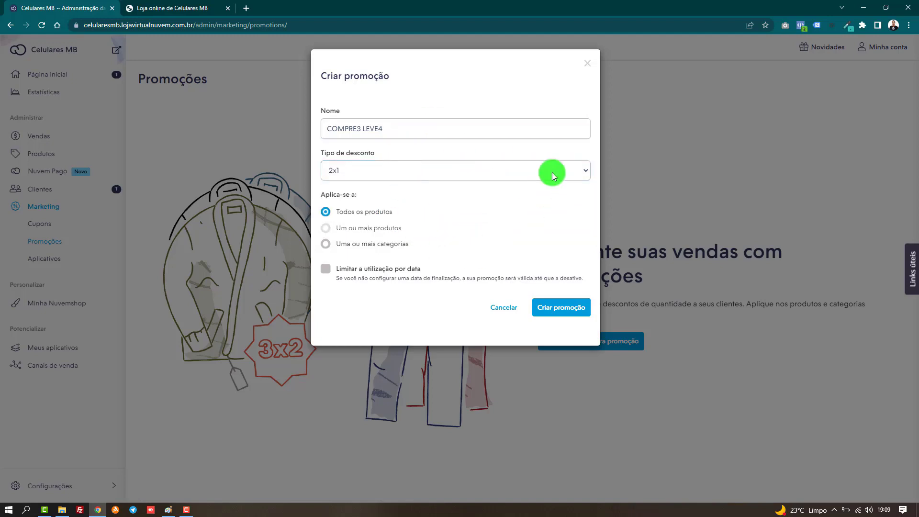
pyautogui.click(588, 66)
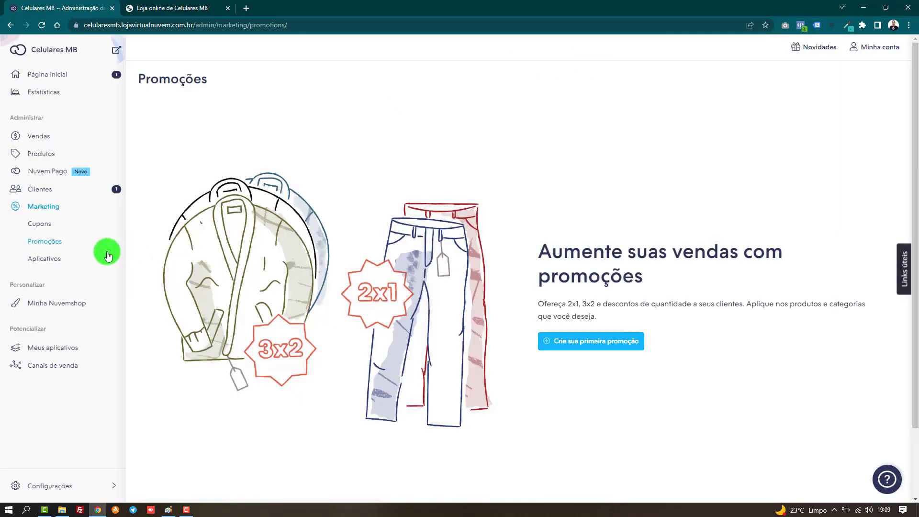
# Step: Open the marketing applications page, discarding the unsaved changes, and examine the available apps
pyautogui.click(45, 261)
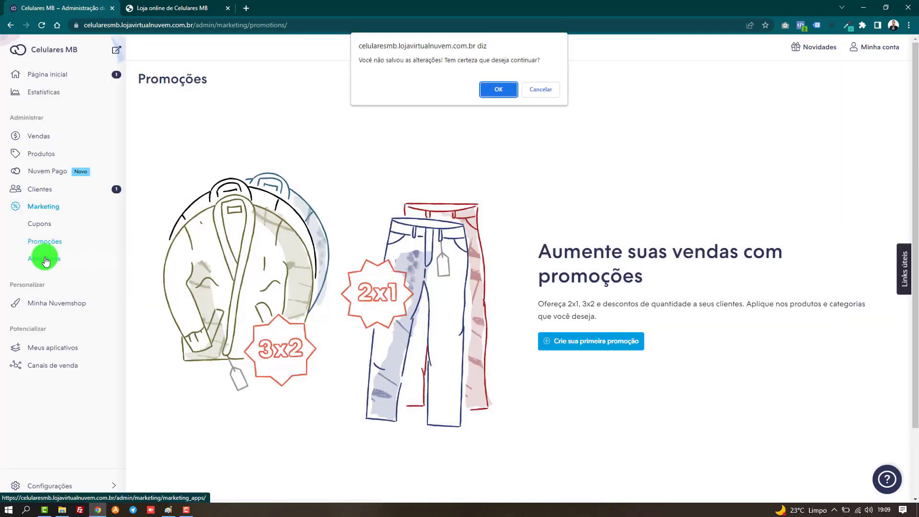
pyautogui.click(490, 91)
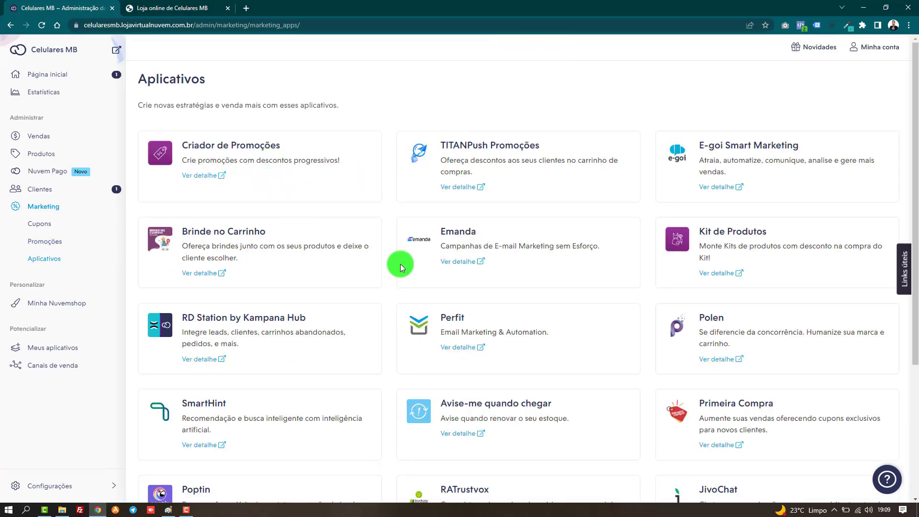
pyautogui.scroll(-2, 705, 255)
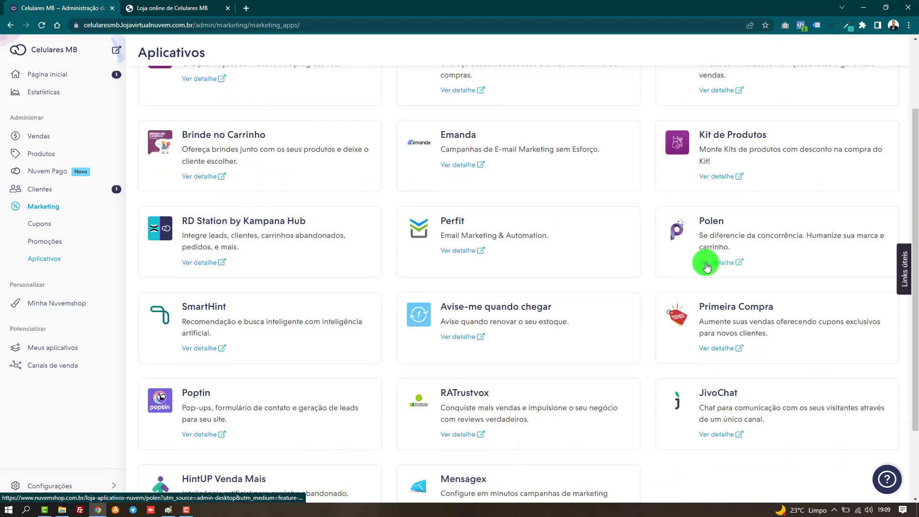
pyautogui.scroll(-2, 707, 263)
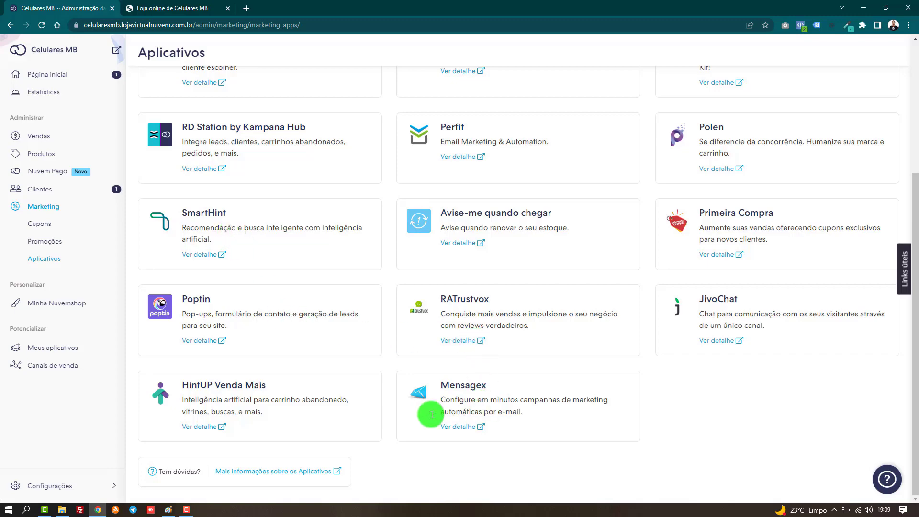
pyautogui.scroll(4, 355, 283)
pyautogui.scroll(-4, 466, 312)
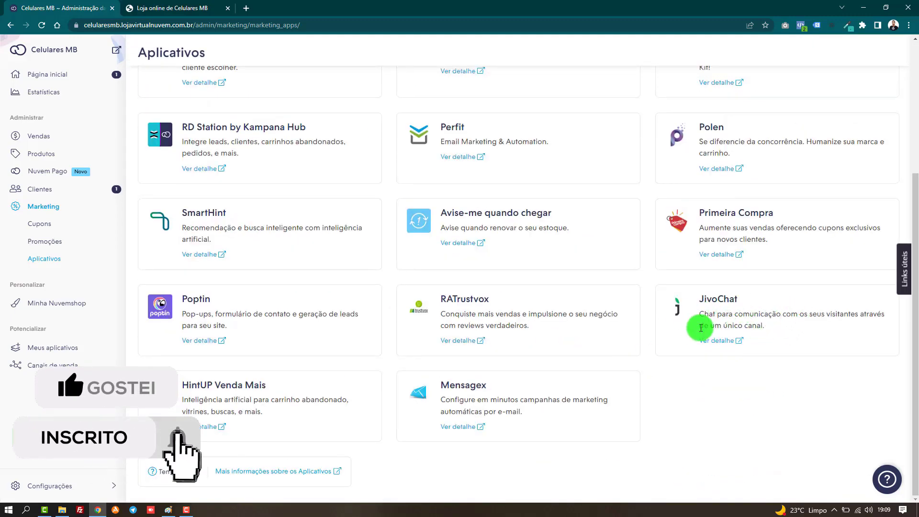
pyautogui.scroll(4, 700, 328)
pyautogui.scroll(1, 701, 328)
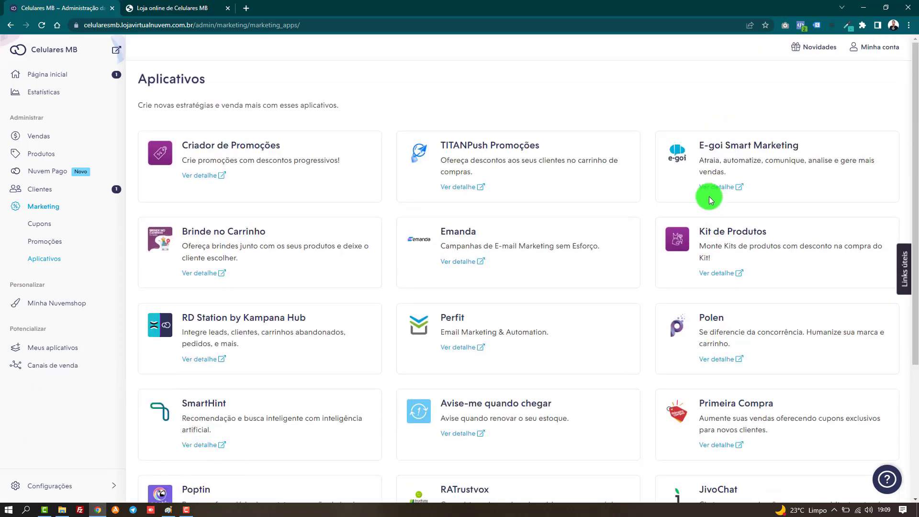
# Step: Return to the coupon list in the admin, and open the products page in the storefront
pyautogui.click(62, 224)
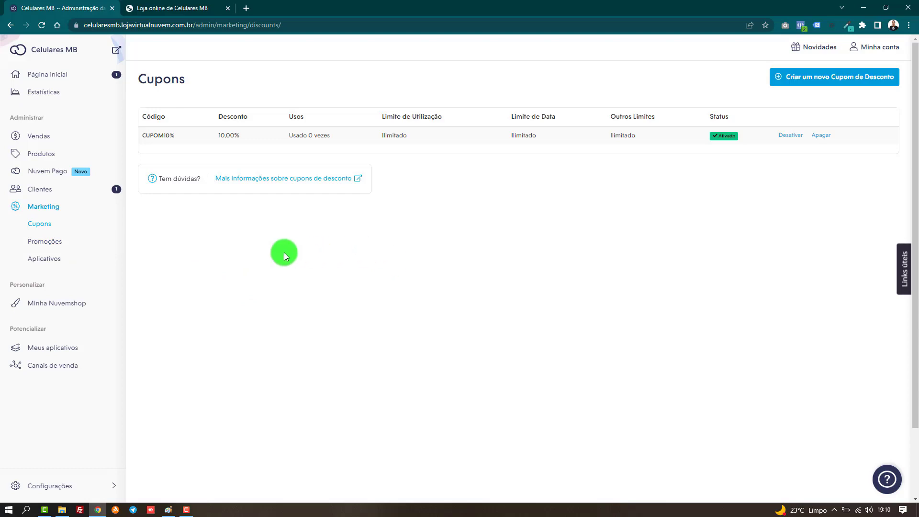
pyautogui.click(194, 8)
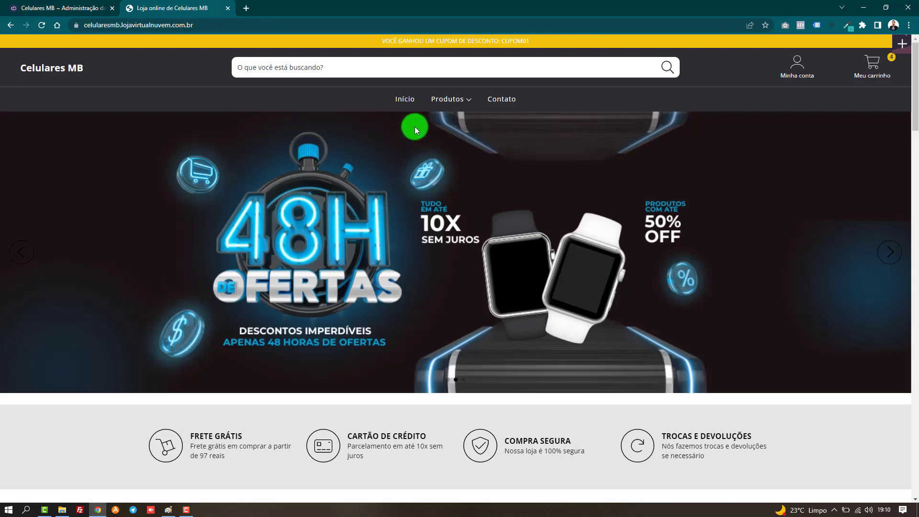
pyautogui.click(450, 104)
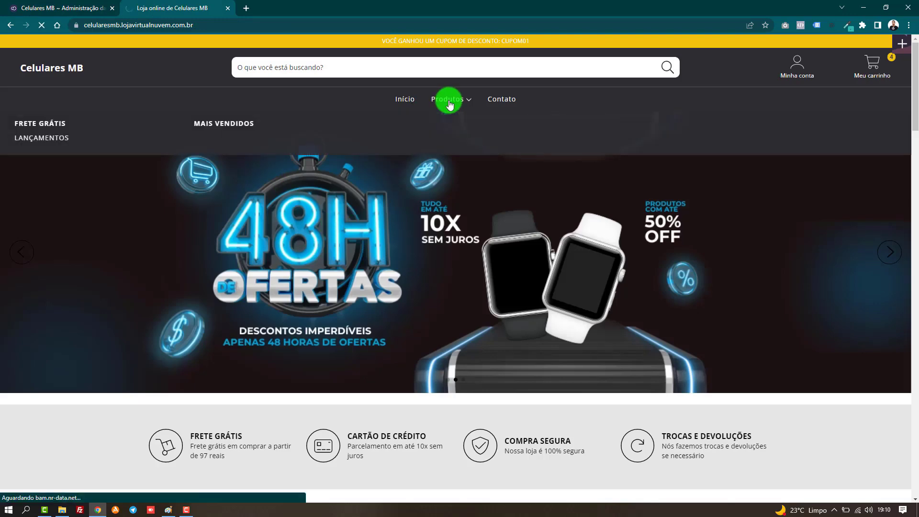